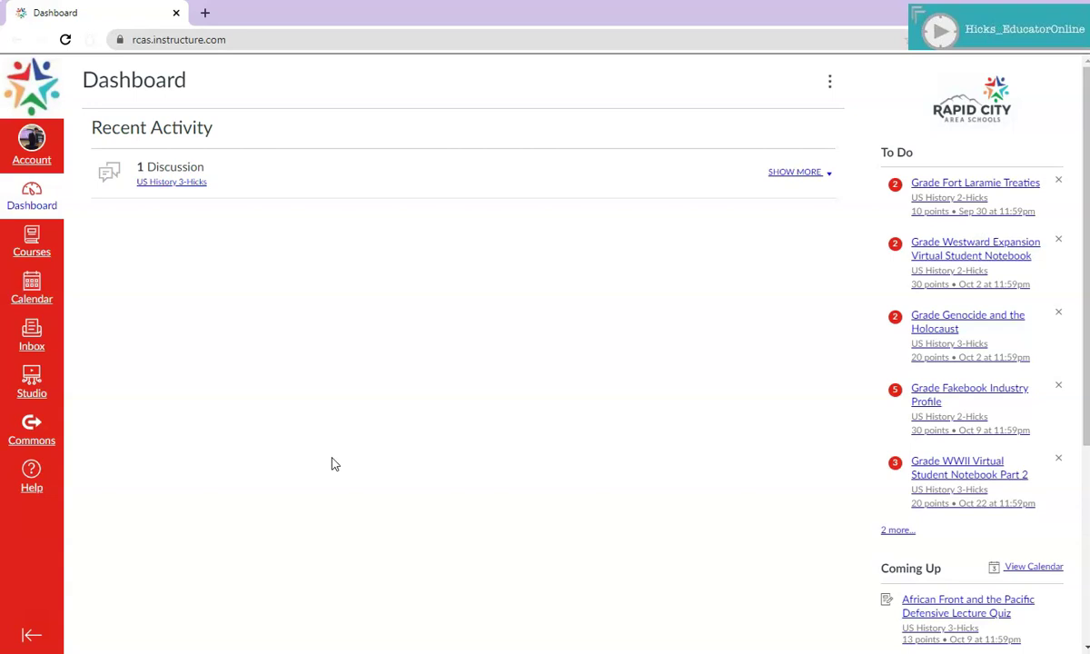
Switch the dashboard from Recent Activity to Card View.
scroll(334, 464, down, 4)
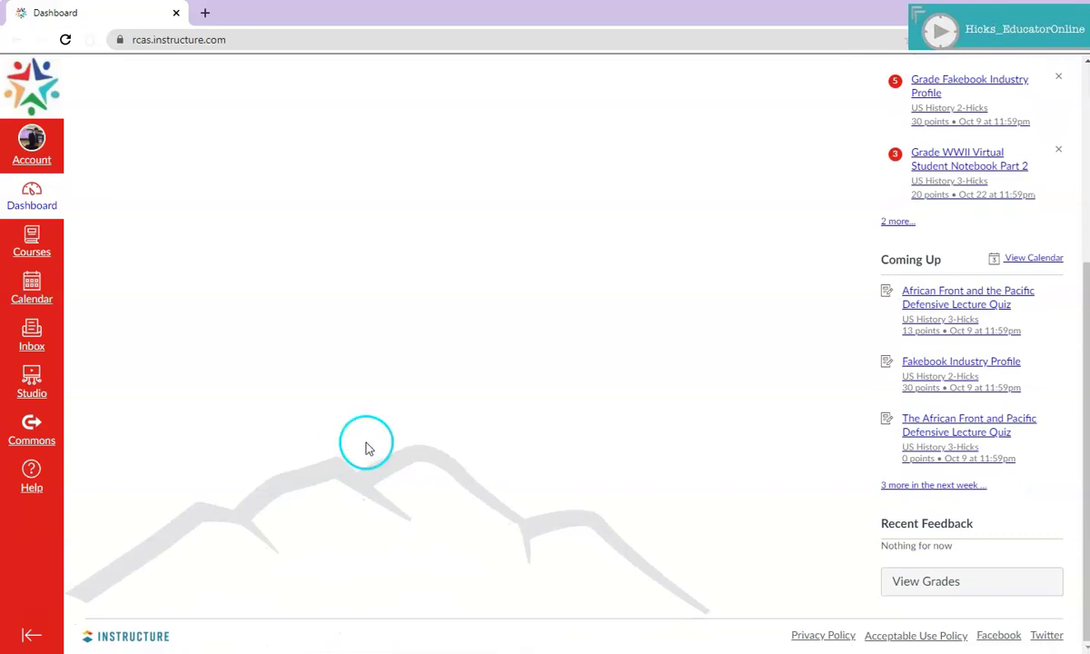
scroll(377, 423, up, 4)
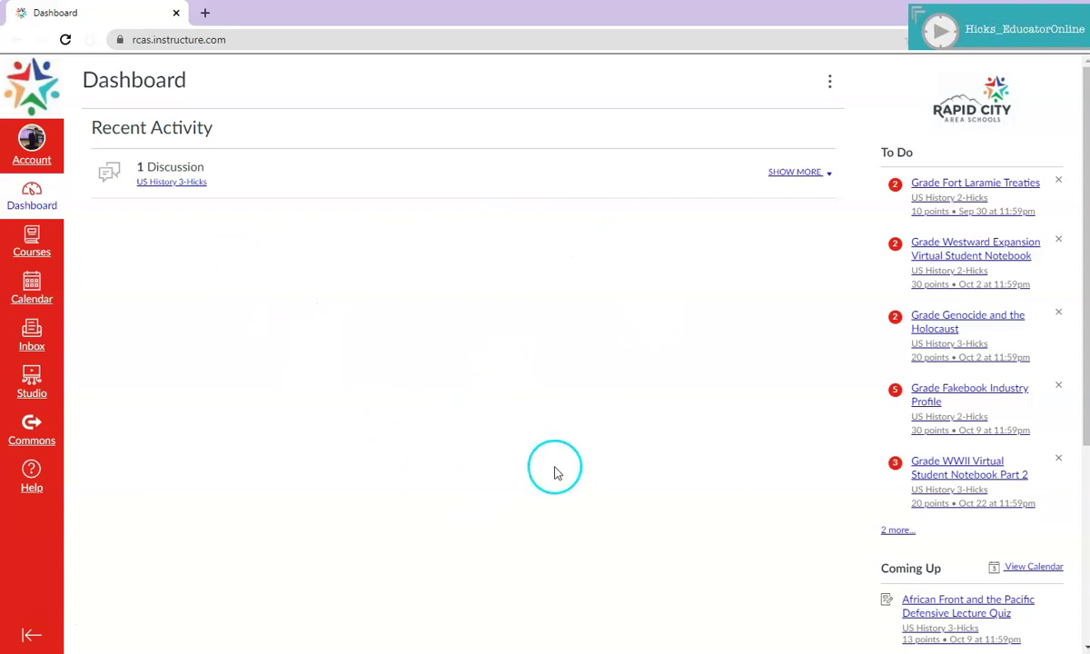
click(832, 83)
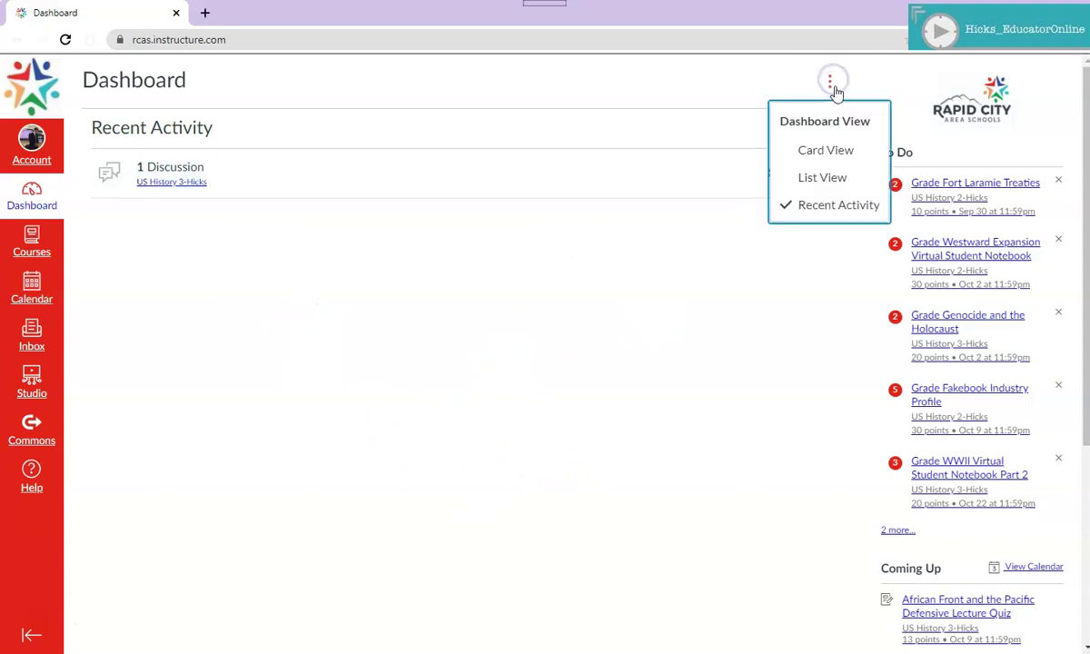
click(858, 156)
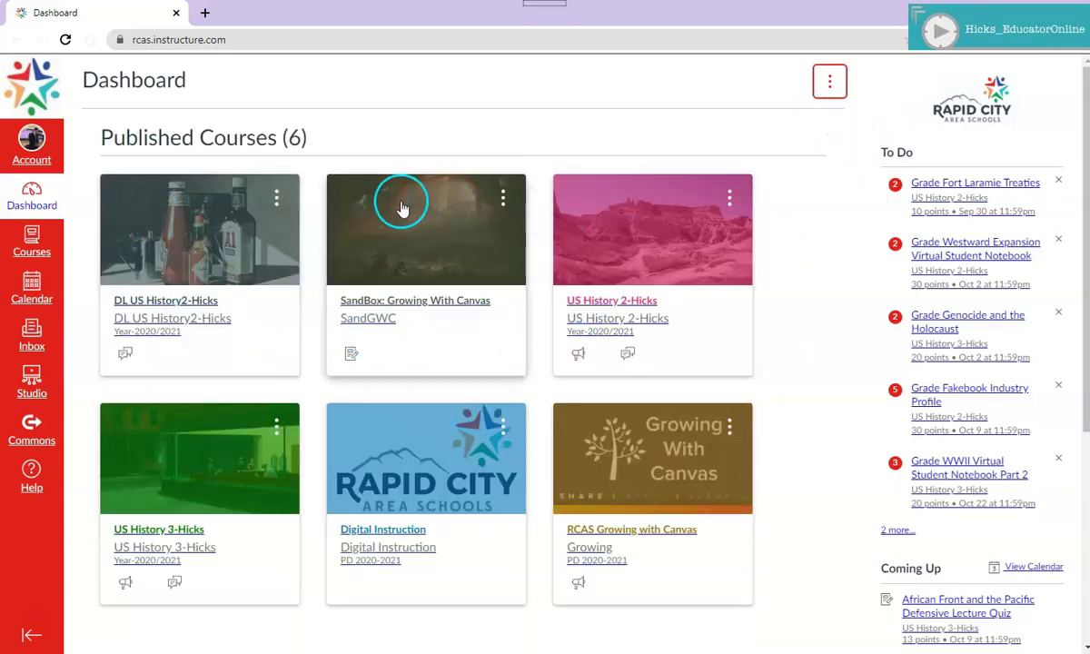
Look over the published course cards and the full Courses list, closing the list when finished.
scroll(455, 529, down, 4)
scroll(613, 540, up, 4)
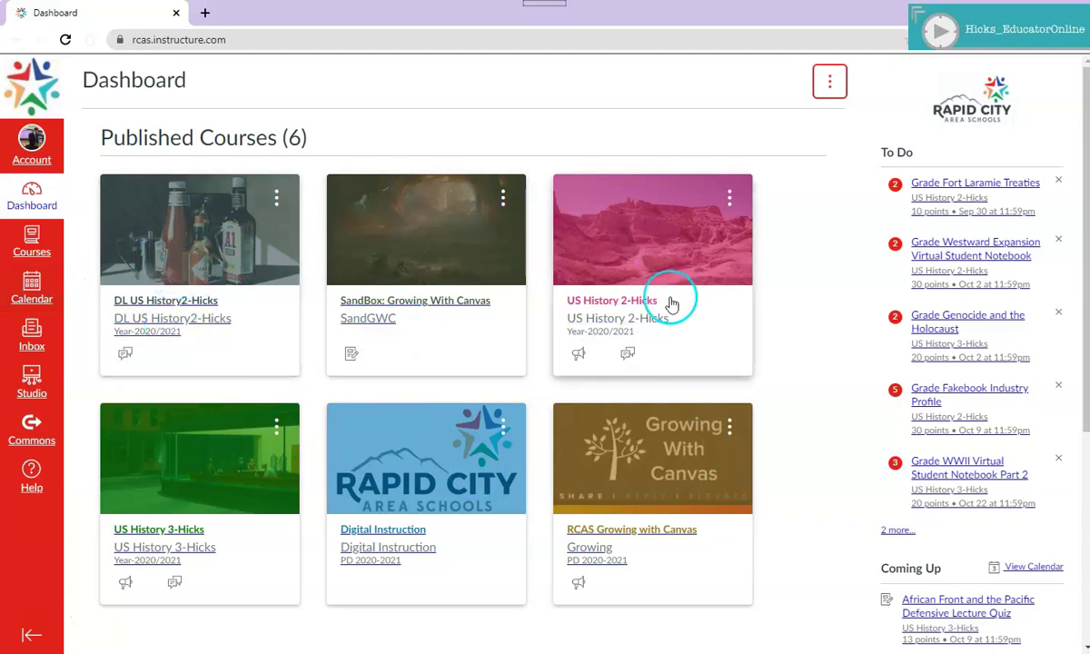
click(31, 238)
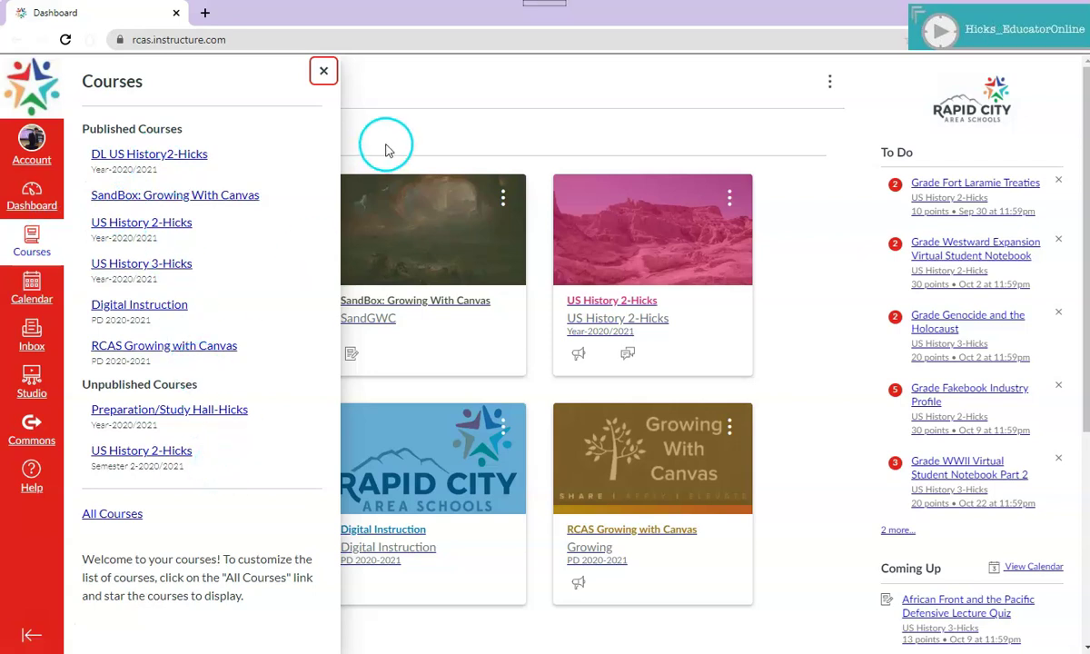
click(324, 71)
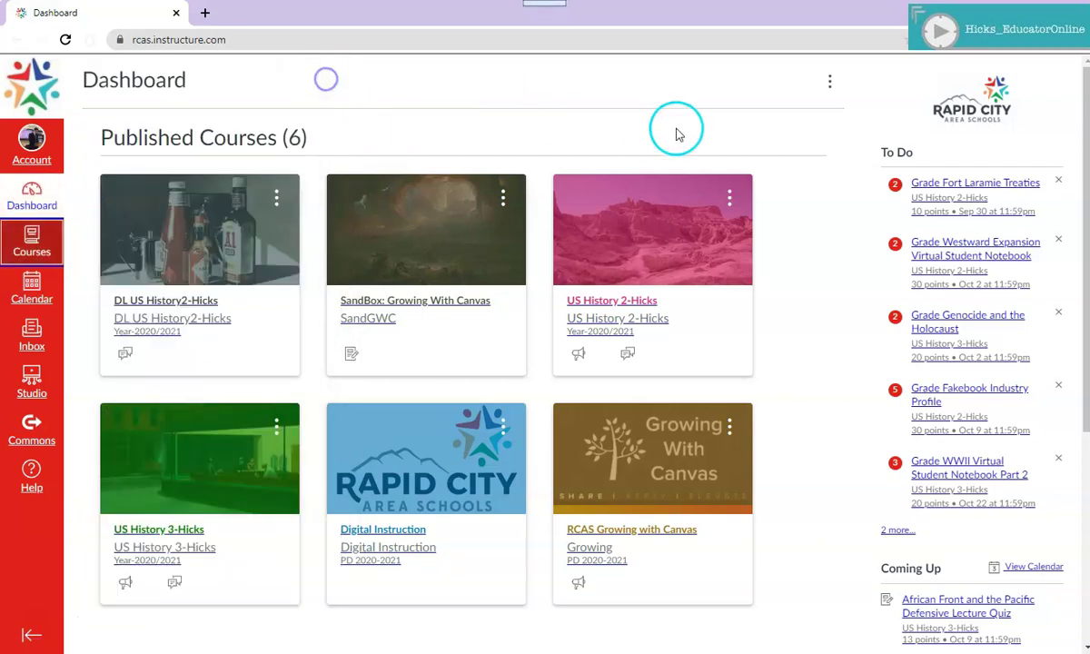
Switch the dashboard to List View and back to Recent Activity.
click(832, 85)
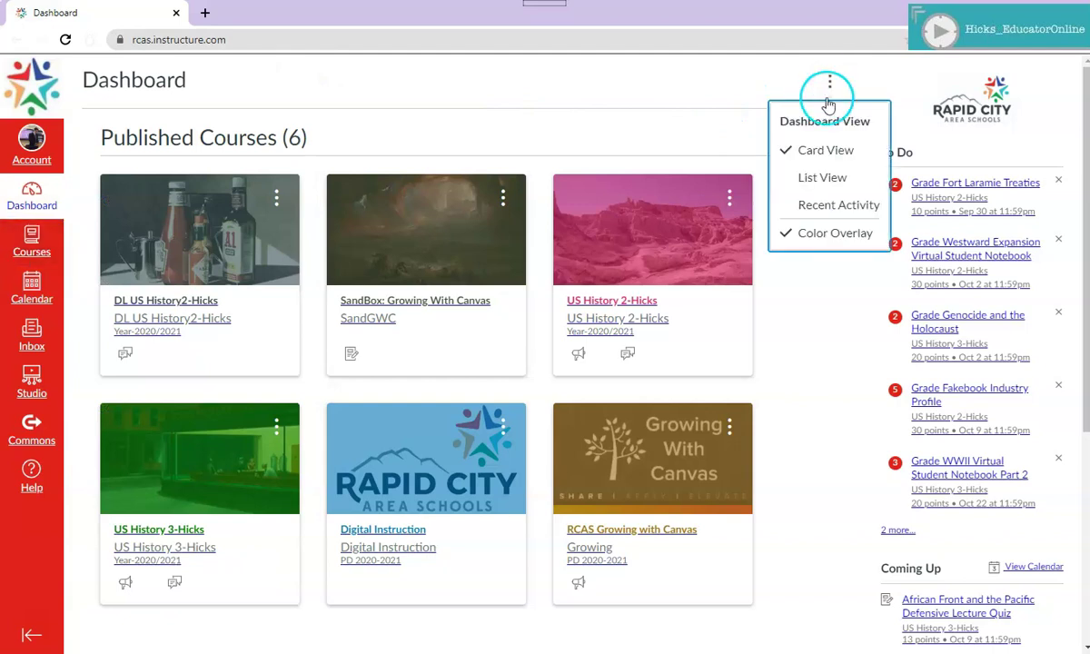
click(821, 182)
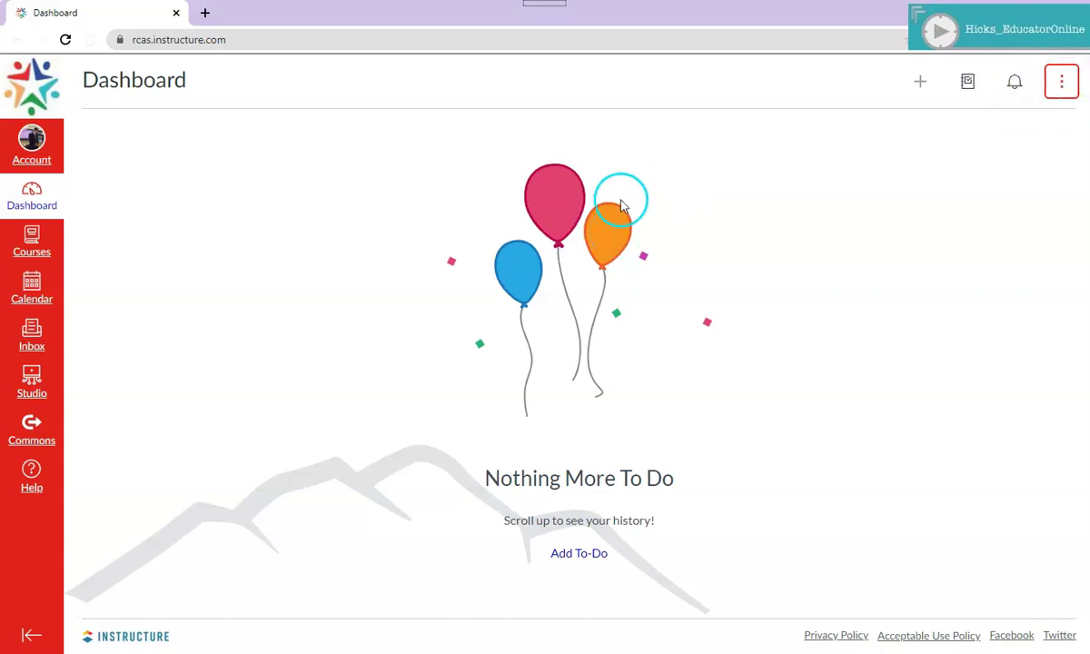
click(1062, 83)
click(996, 202)
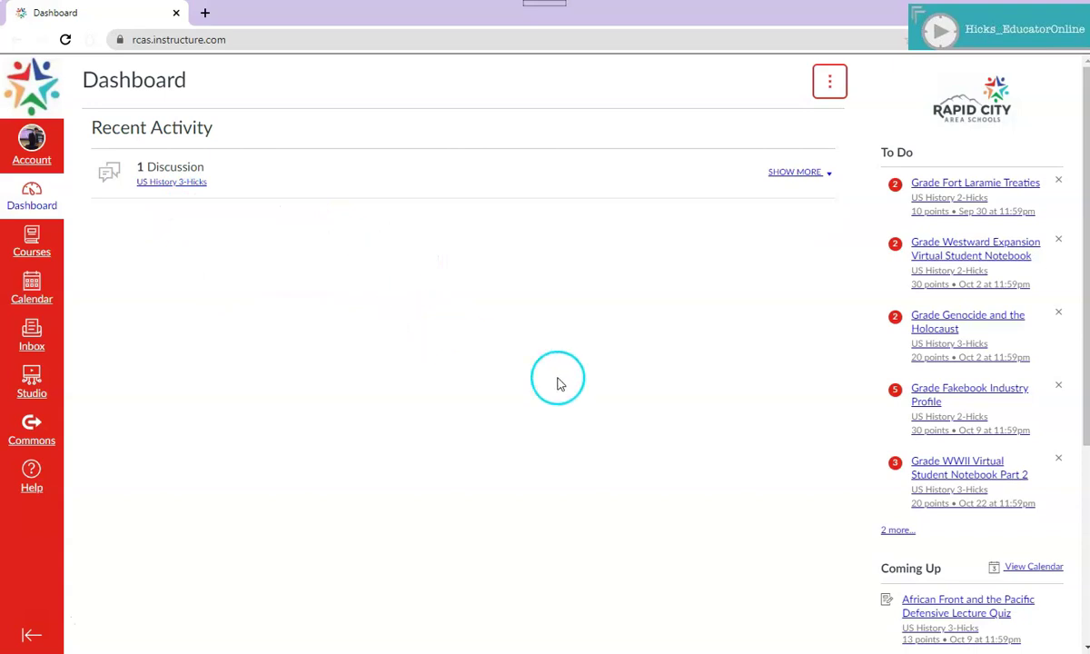
Review the dashboard's To Do, Coming Up and Recent Feedback sections, expanding the To Do list to show its hidden items.
scroll(975, 498, down, 3)
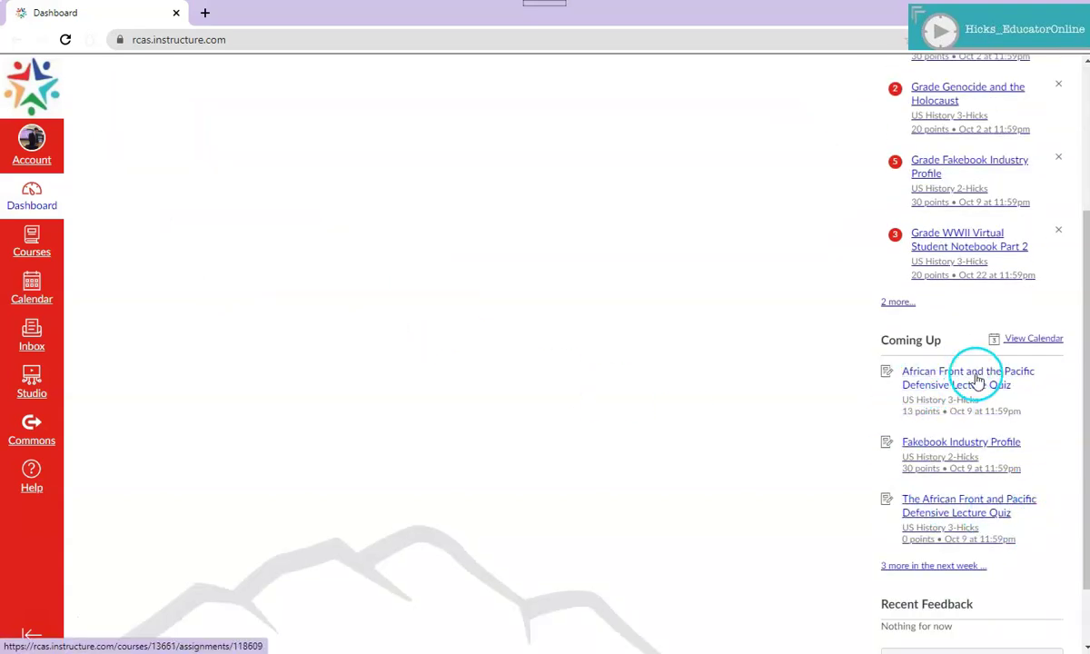
scroll(977, 382, down, 2)
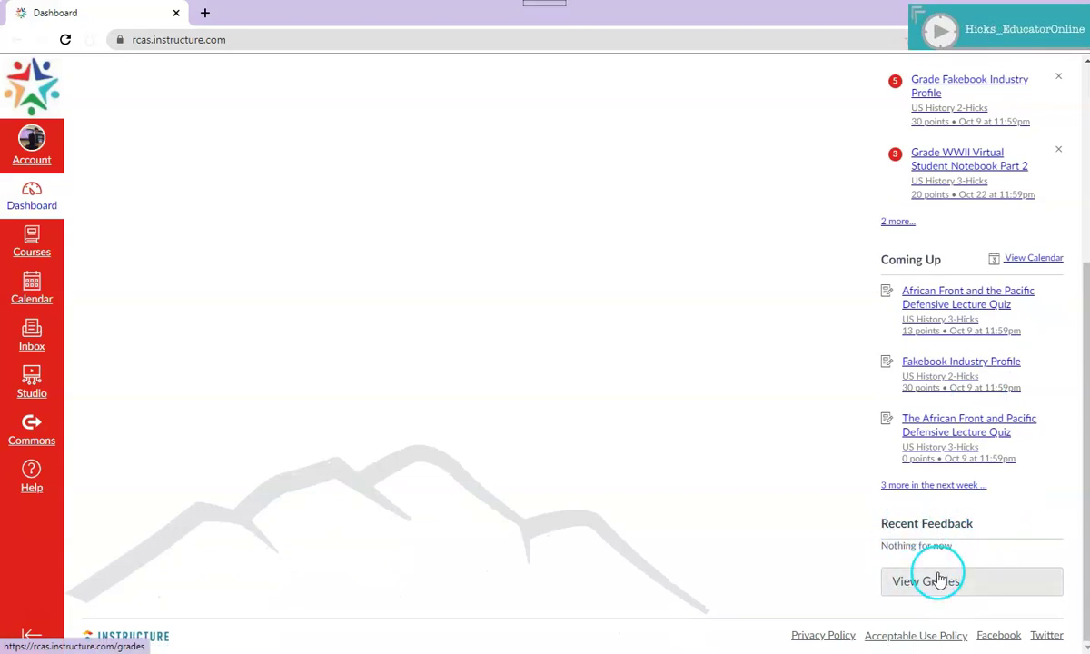
scroll(940, 579, up, 1)
scroll(940, 572, up, 3)
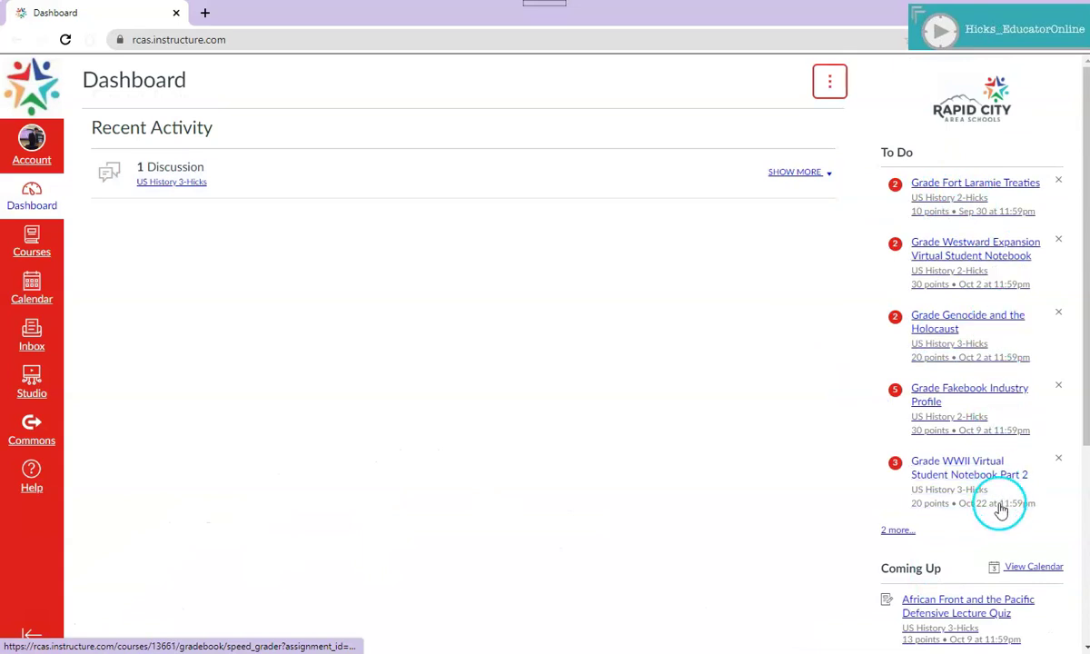
click(897, 533)
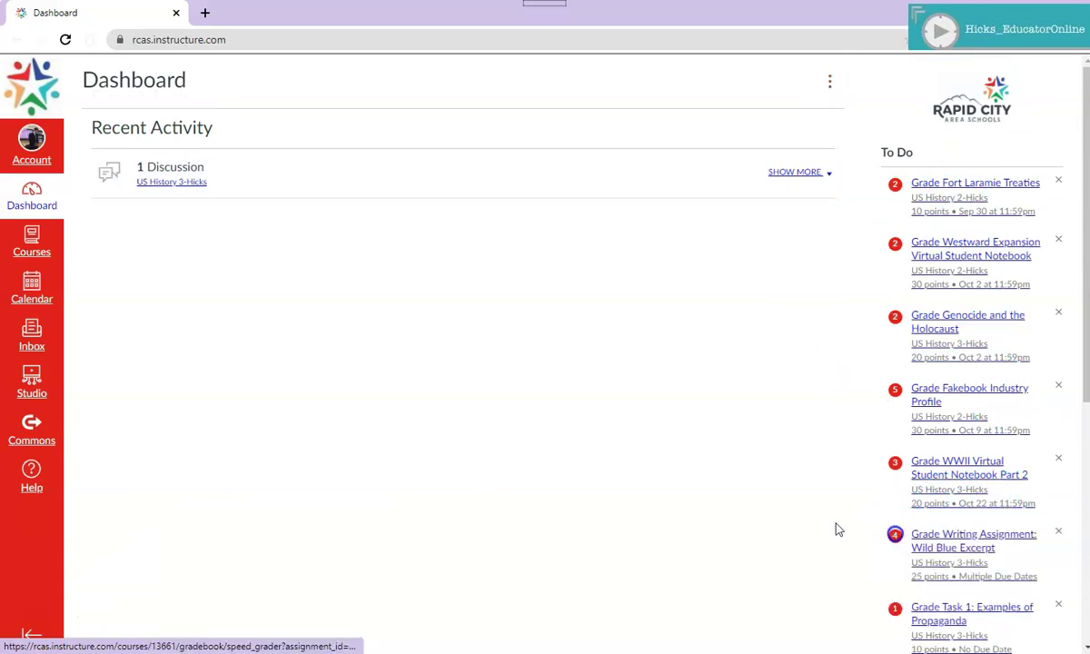
scroll(616, 489, down, 3)
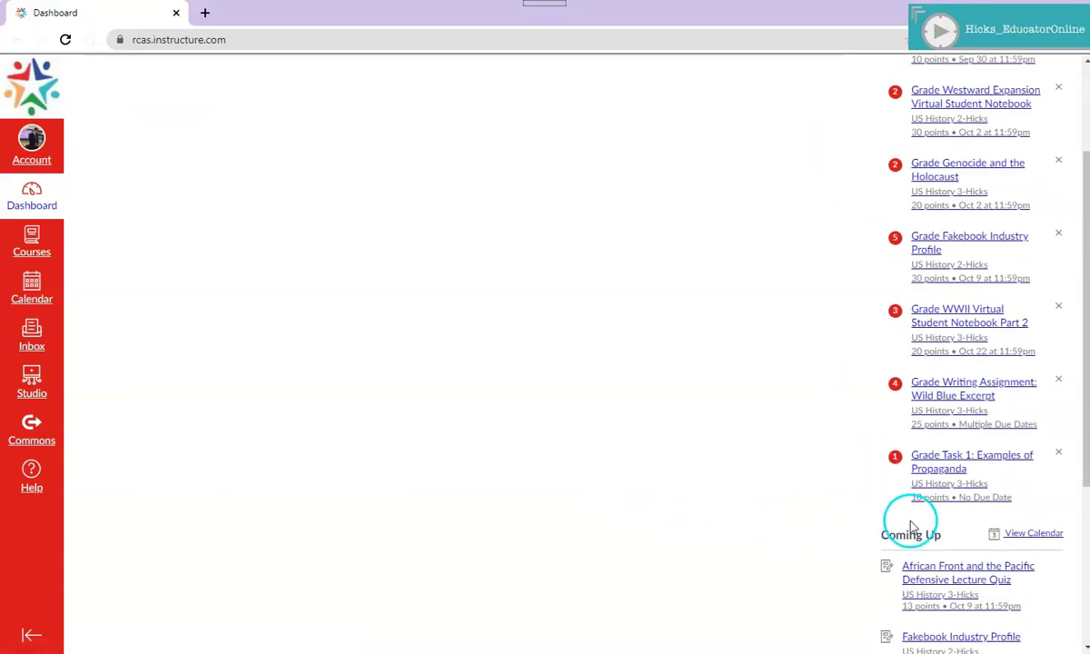
scroll(932, 470, up, 3)
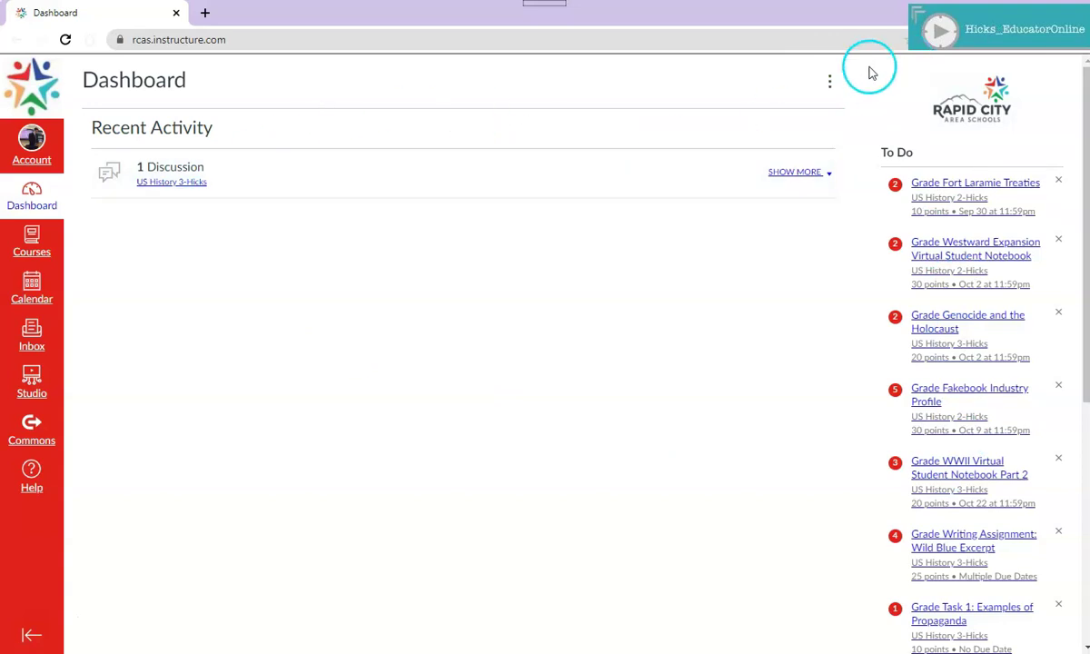
Check the available dashboard view options, keeping Recent Activity selected.
click(830, 83)
click(817, 211)
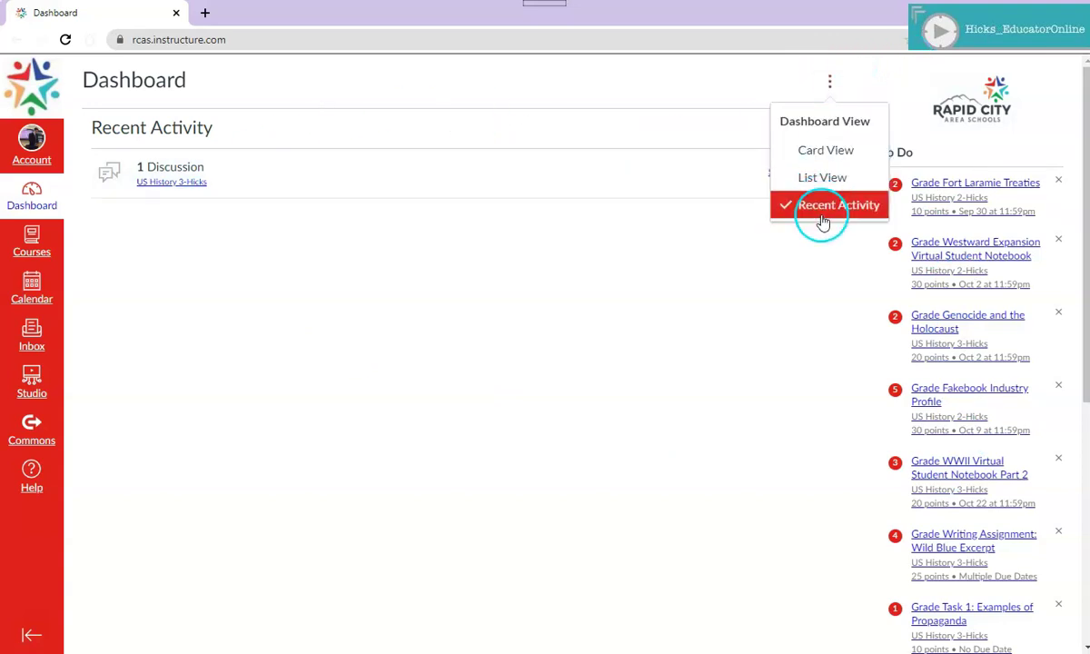
click(574, 333)
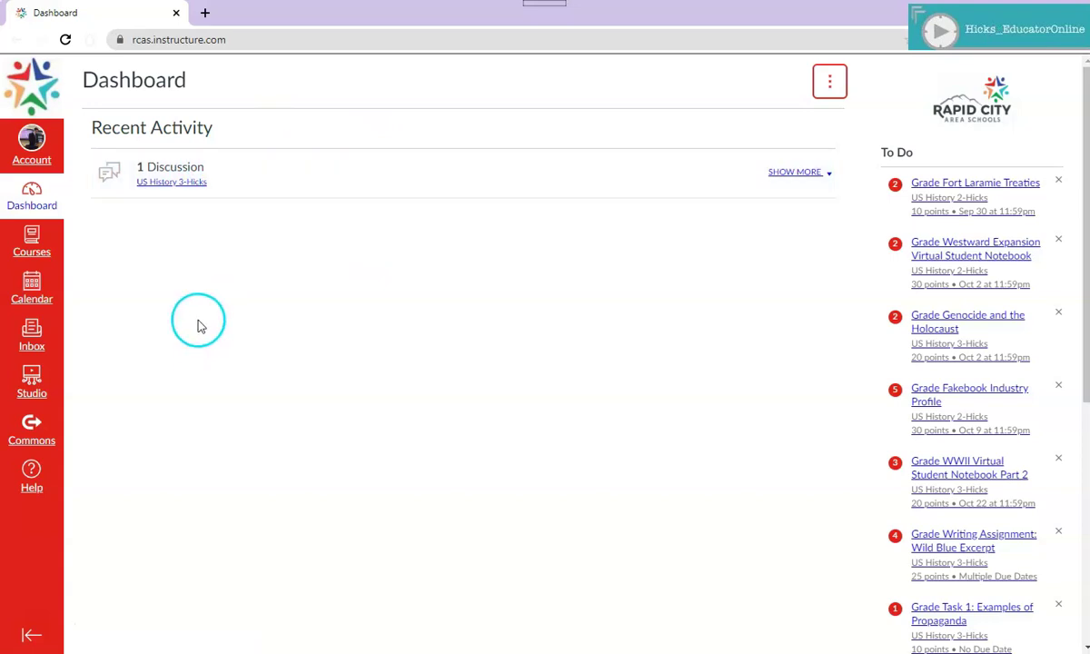
Open the account's Notification Preferences page.
click(37, 615)
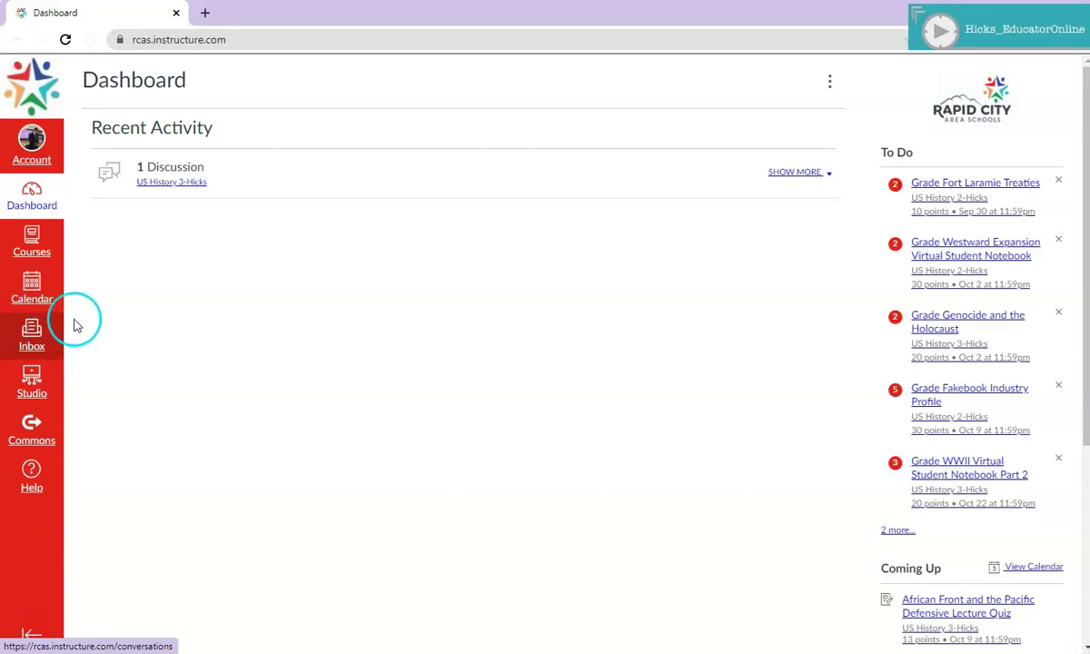
click(33, 338)
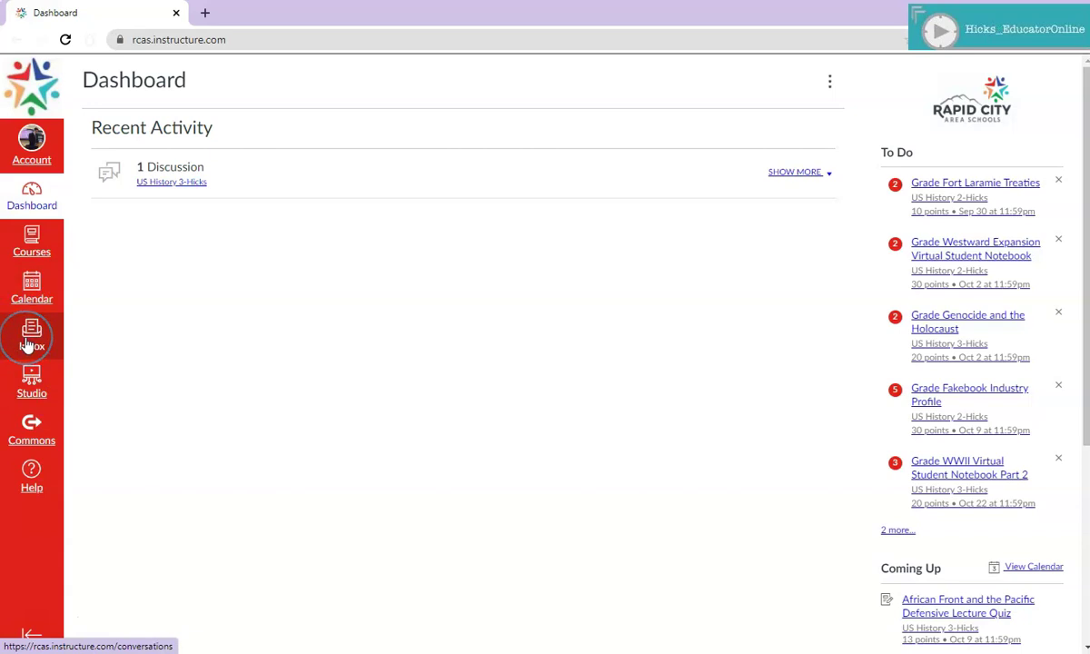
click(33, 142)
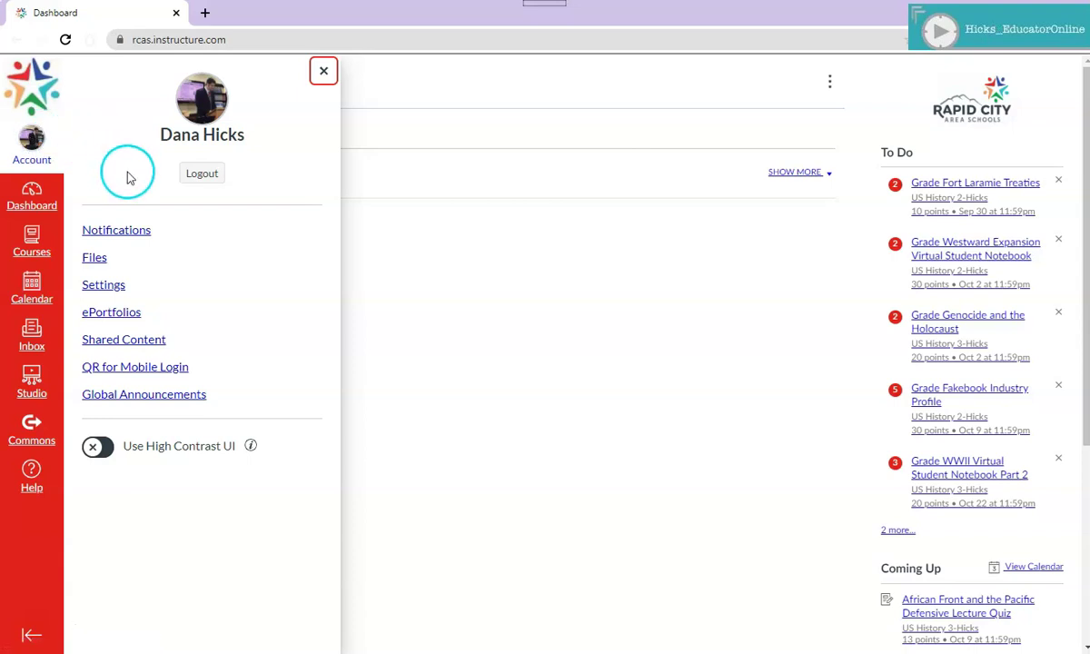
click(127, 232)
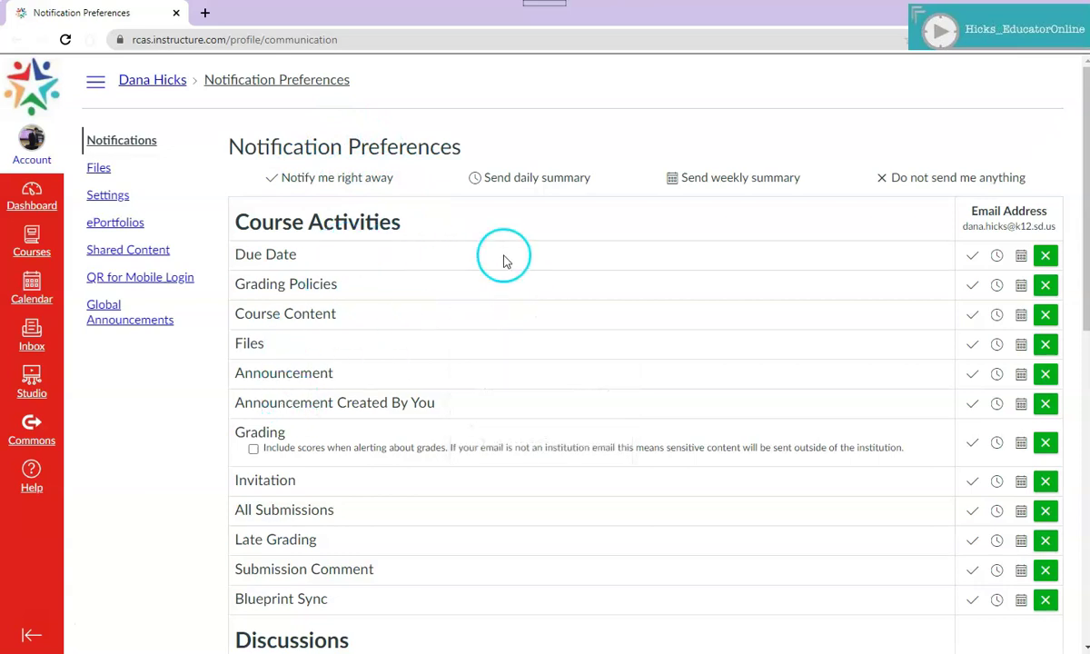
Try immediate email notifications for Announcement, and set it back to "Do not send me anything".
mouse_move(312, 372)
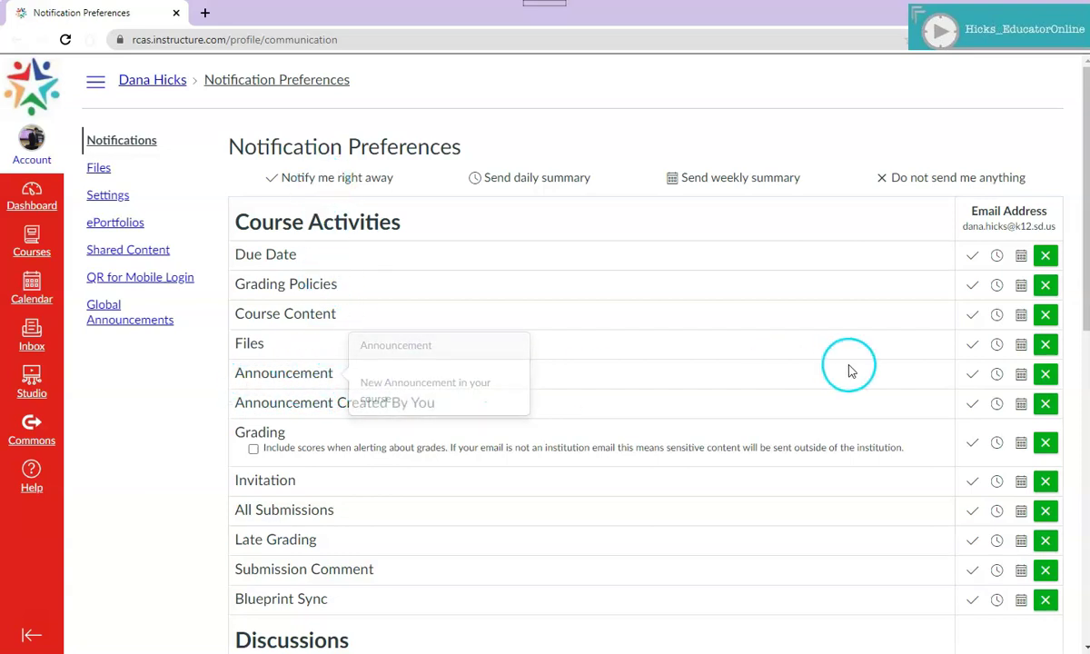
click(973, 376)
click(1054, 380)
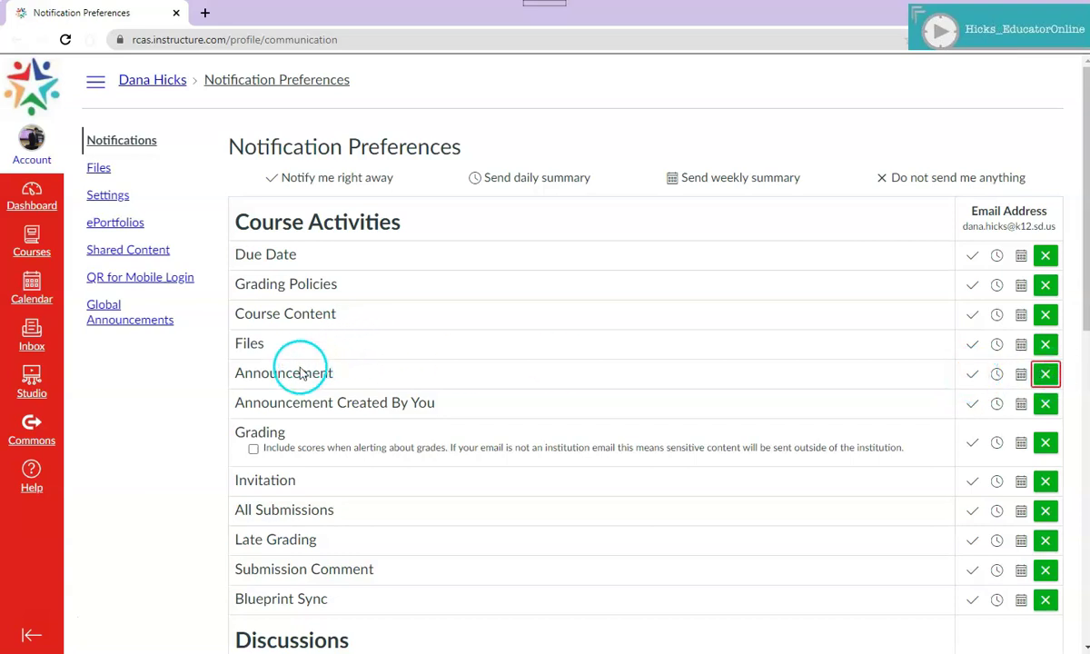
Examine the notification settings from Course Activities through Alerts, including the note about when weekly notifications are sent.
mouse_move(292, 374)
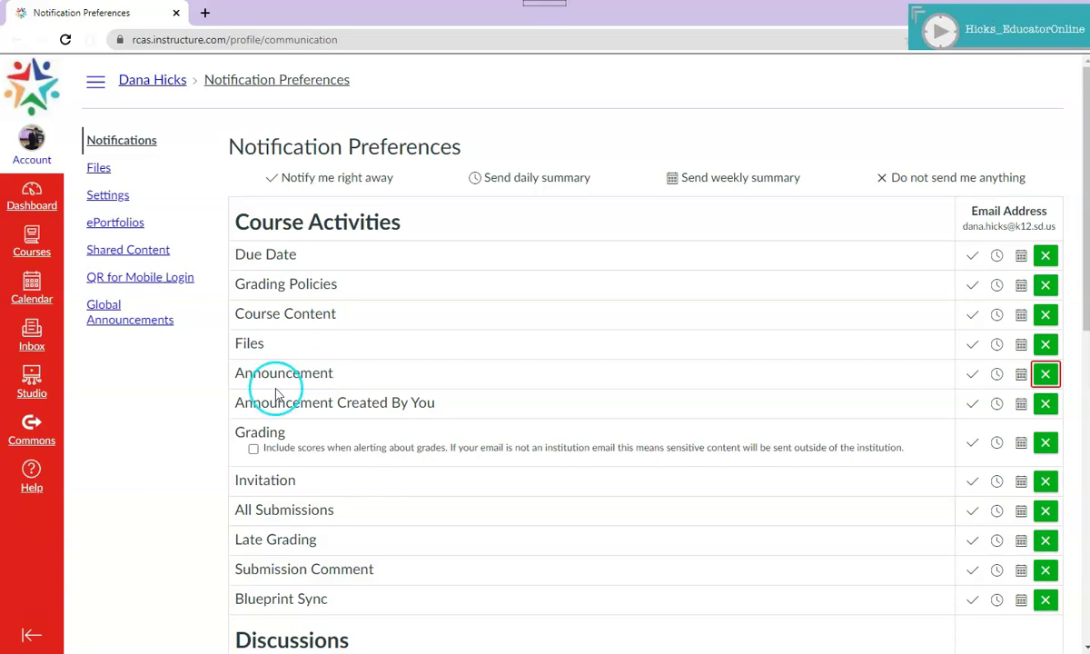
scroll(427, 378, down, 3)
scroll(434, 379, down, 6)
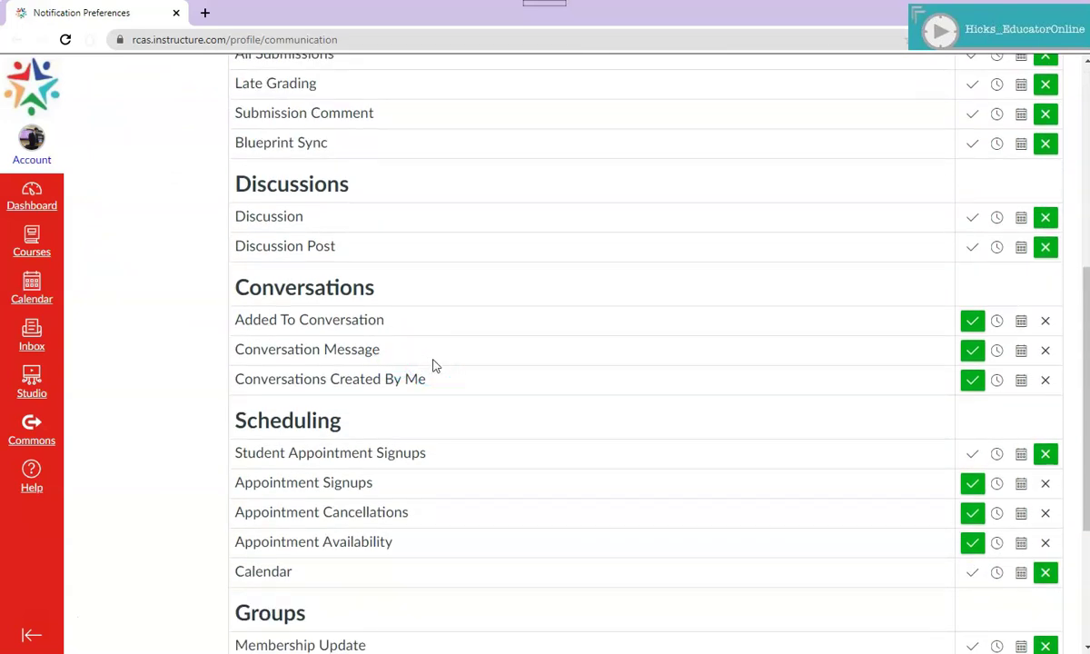
mouse_move(247, 317)
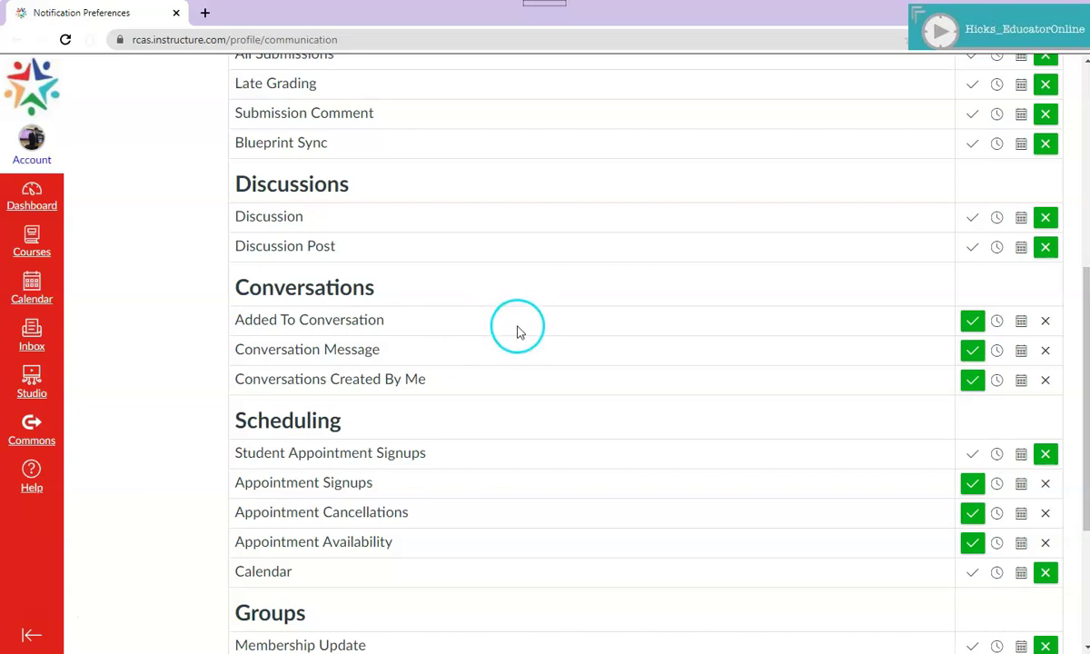
scroll(525, 332, down, 3)
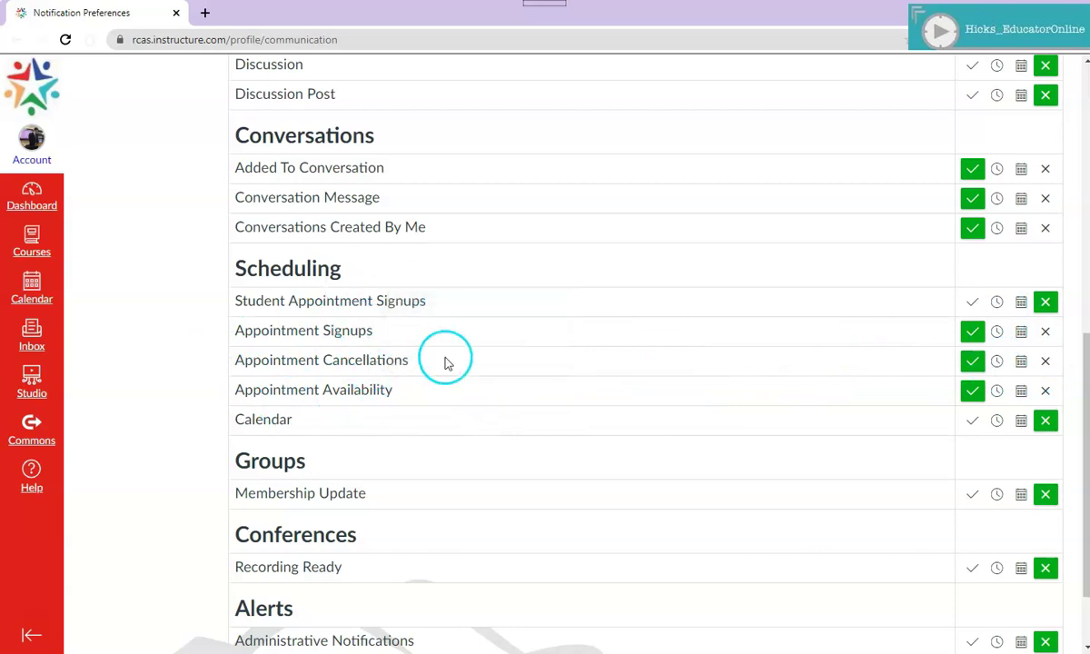
scroll(511, 331, down, 1)
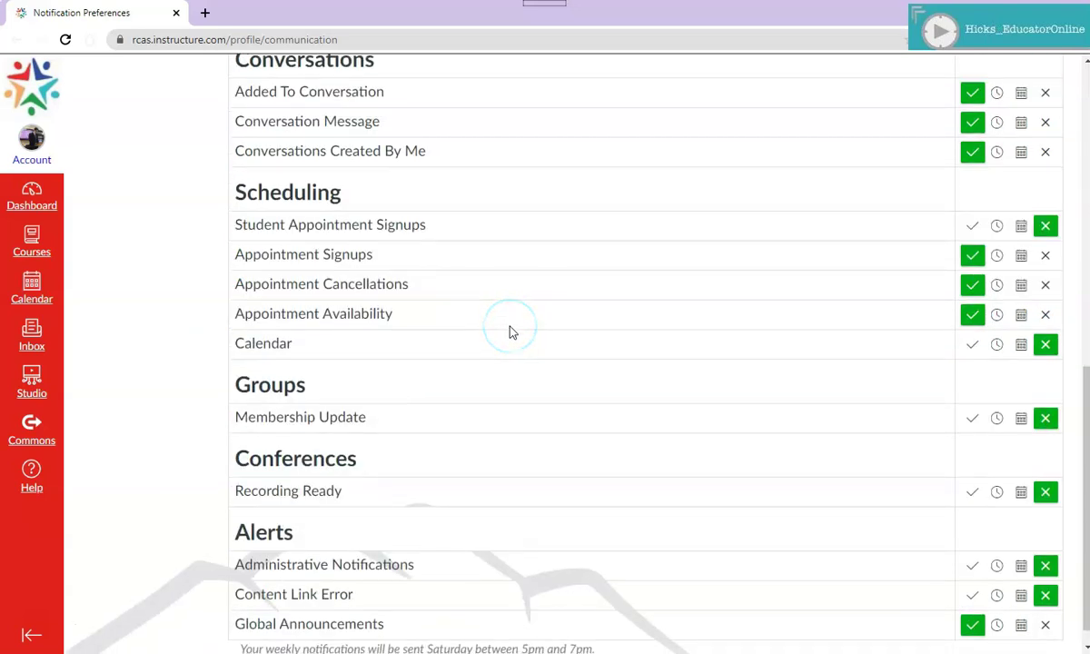
scroll(510, 332, down, 1)
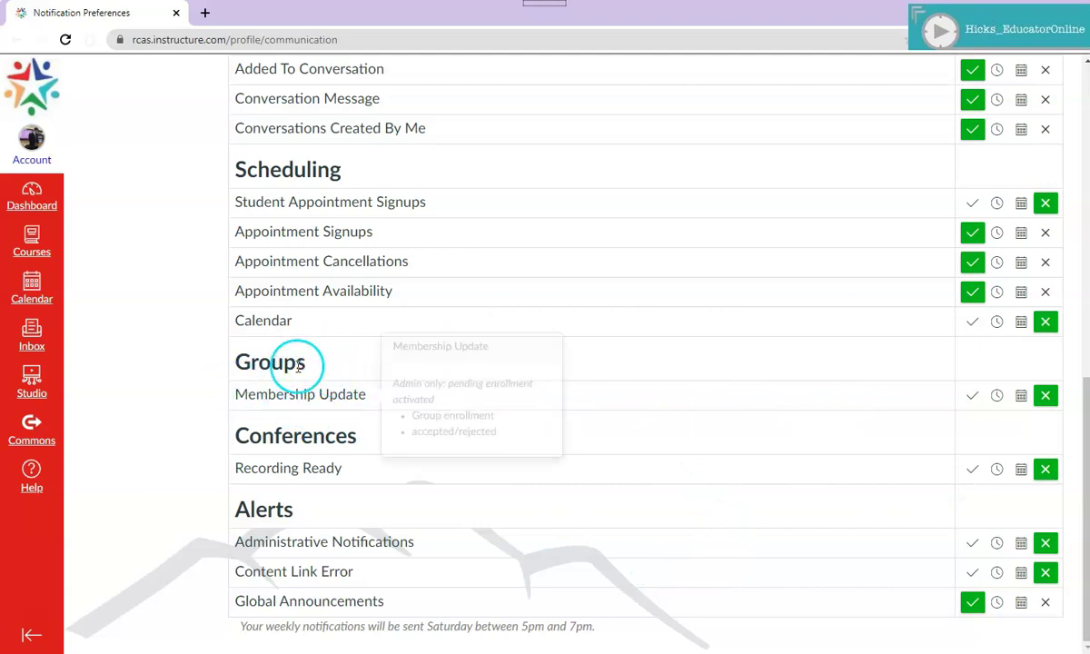
mouse_move(313, 403)
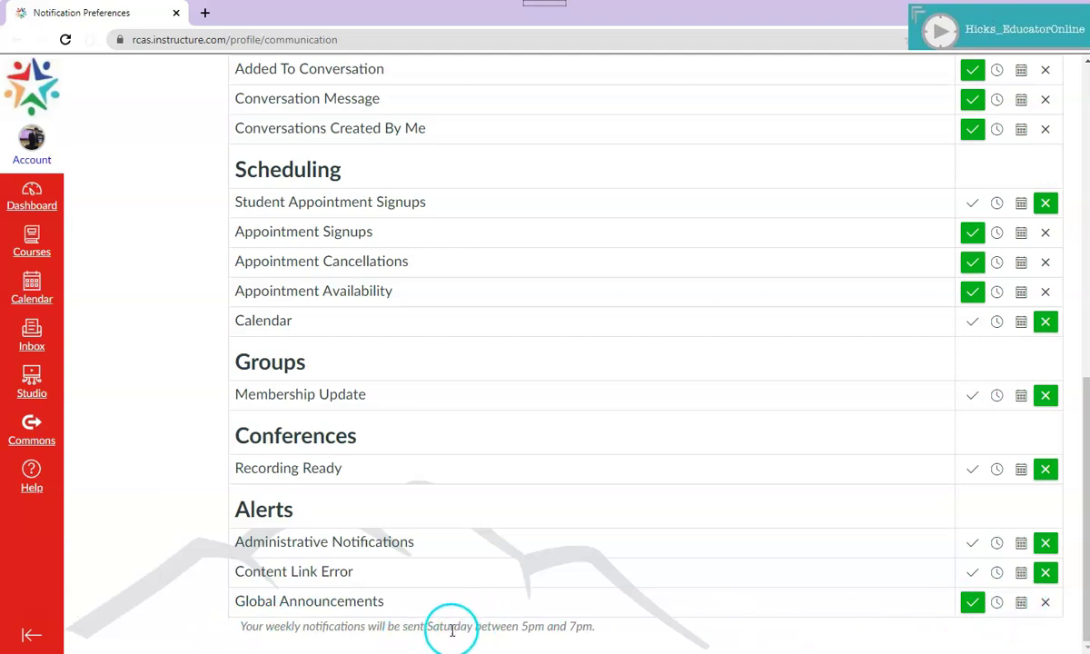
drag(235, 626, 623, 634)
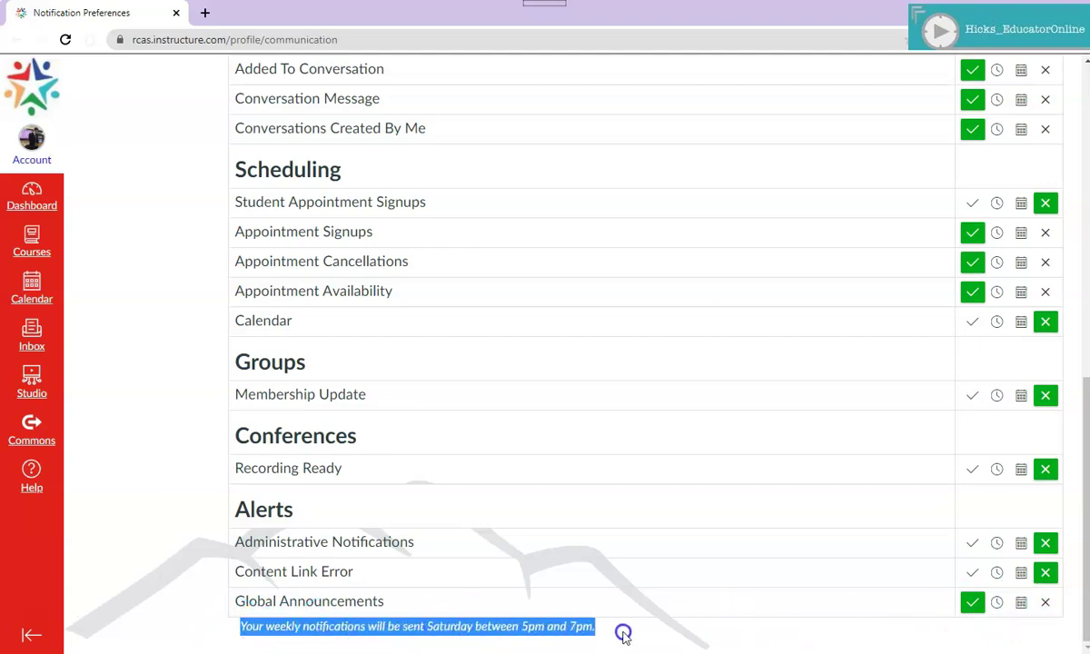
click(620, 636)
Review the Course Activities, Discussions and Conversations notification settings again from the start of the page.
scroll(619, 638, up, 15)
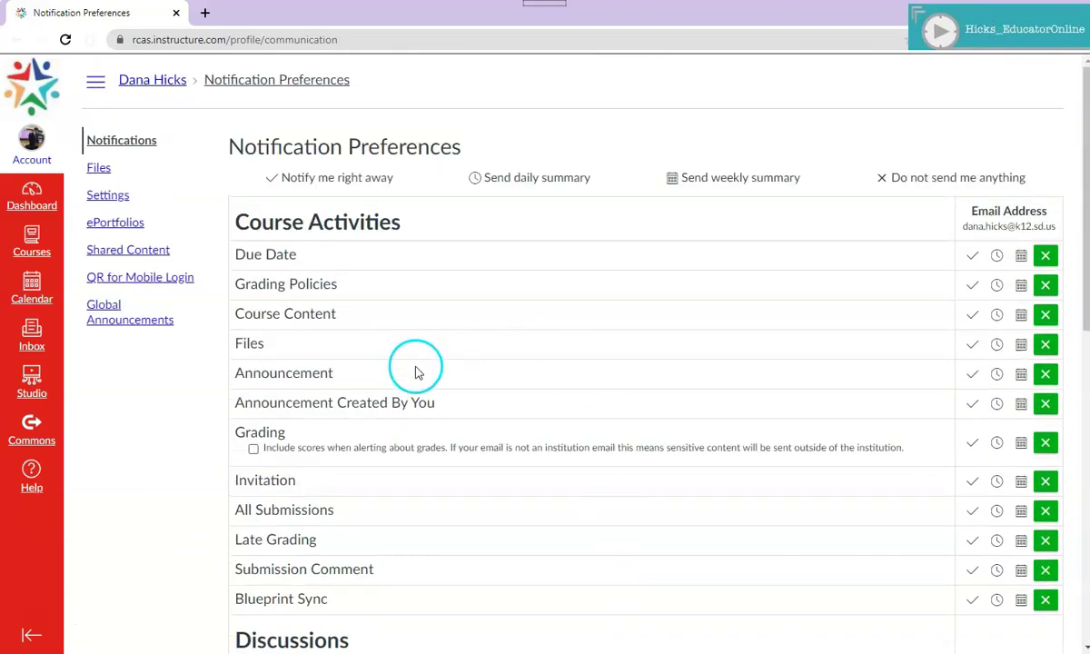
scroll(415, 373, down, 1)
mouse_move(287, 178)
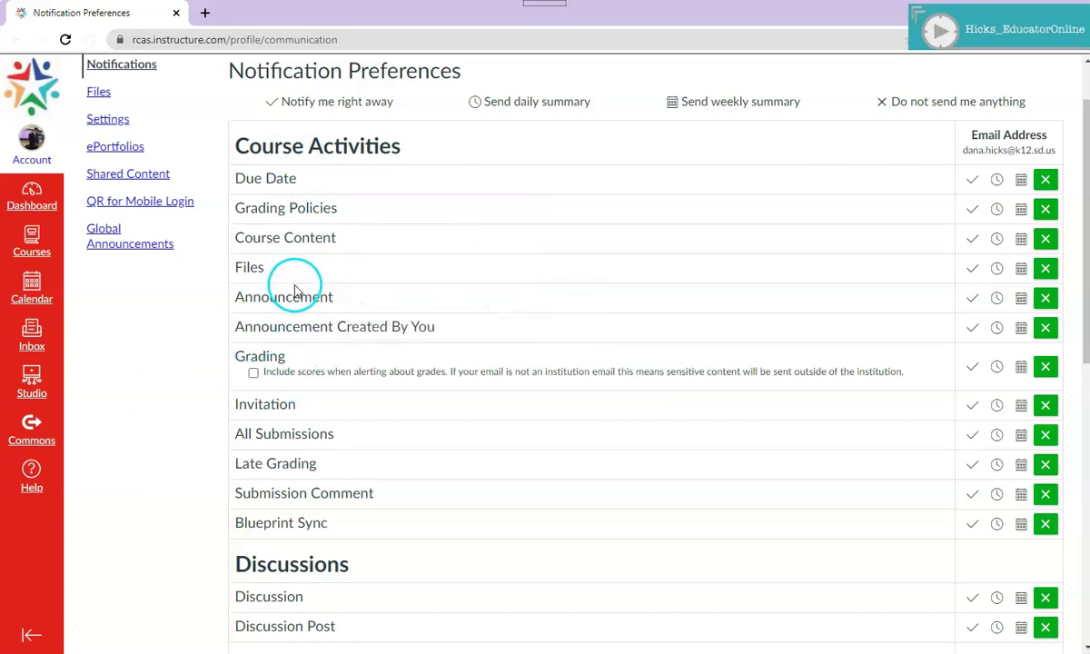
scroll(296, 290, down, 3)
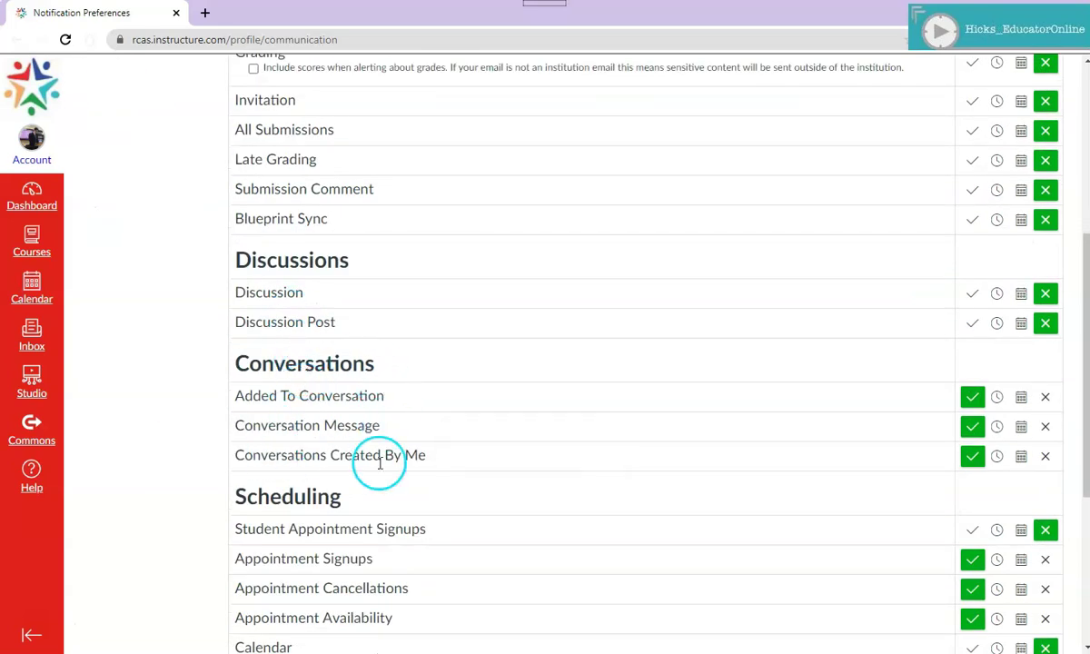
Check the descriptions of the Added To Conversation, Discussion and Discussion Post notification types.
mouse_move(351, 403)
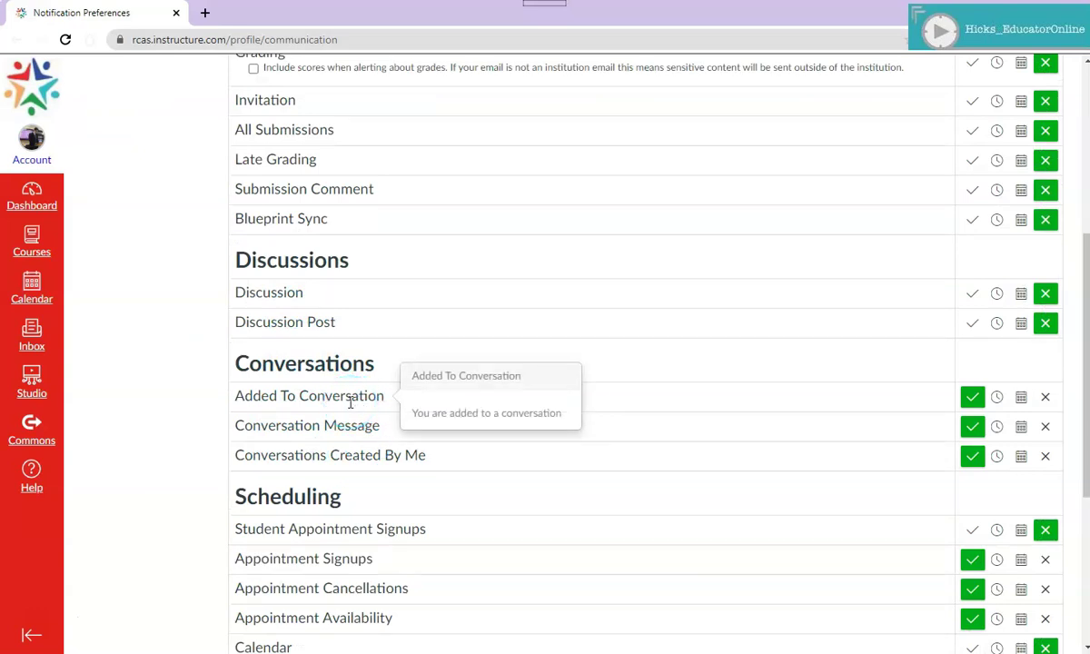
scroll(441, 413, up, 2)
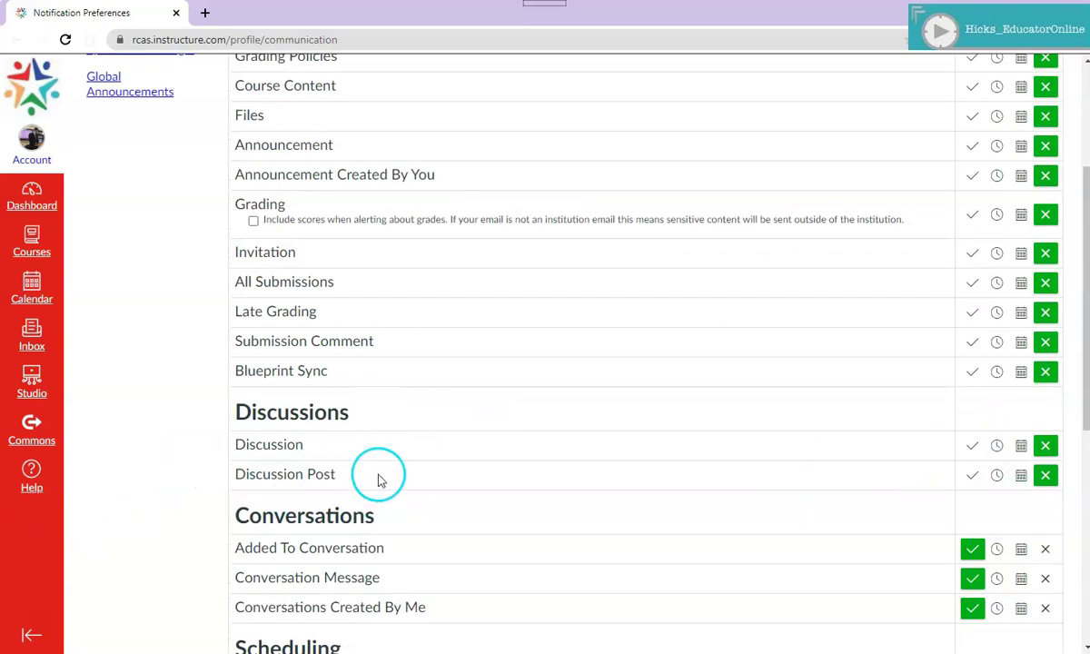
mouse_move(281, 452)
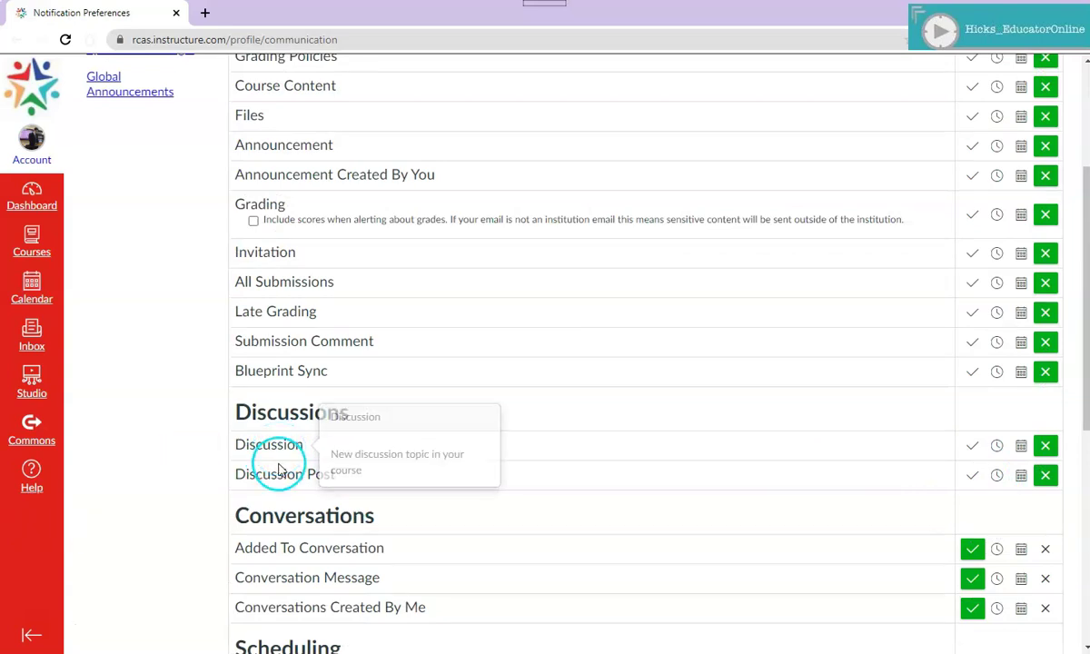
mouse_move(280, 476)
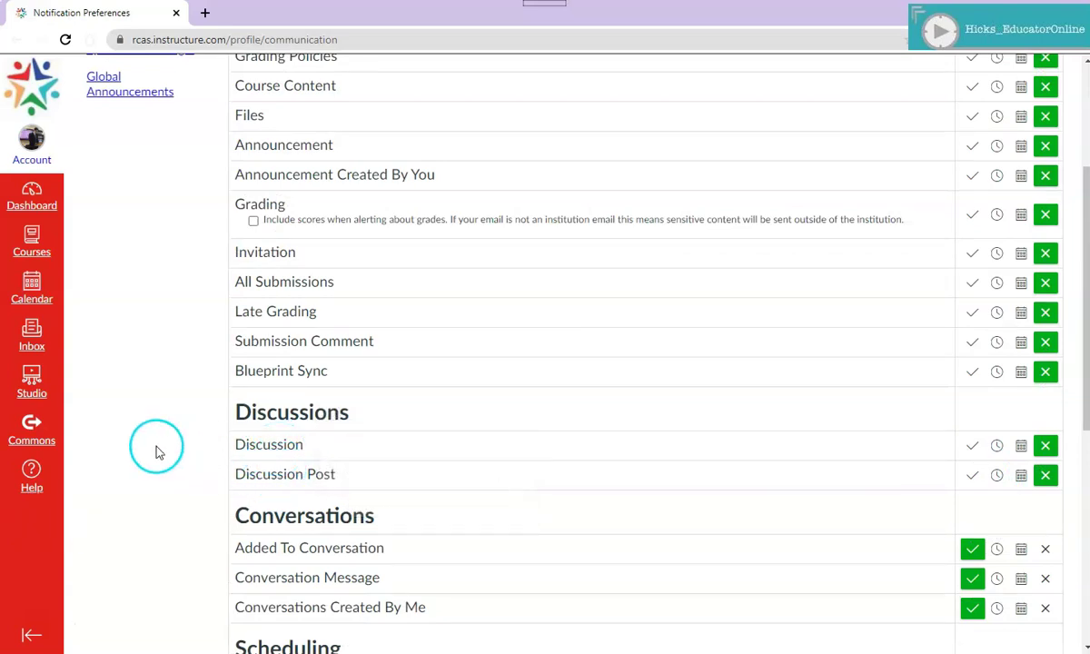
Highlight "Notify me right away" in the frequency legend and look over the notification categories from Course Activities to Alerts.
scroll(161, 470, up, 3)
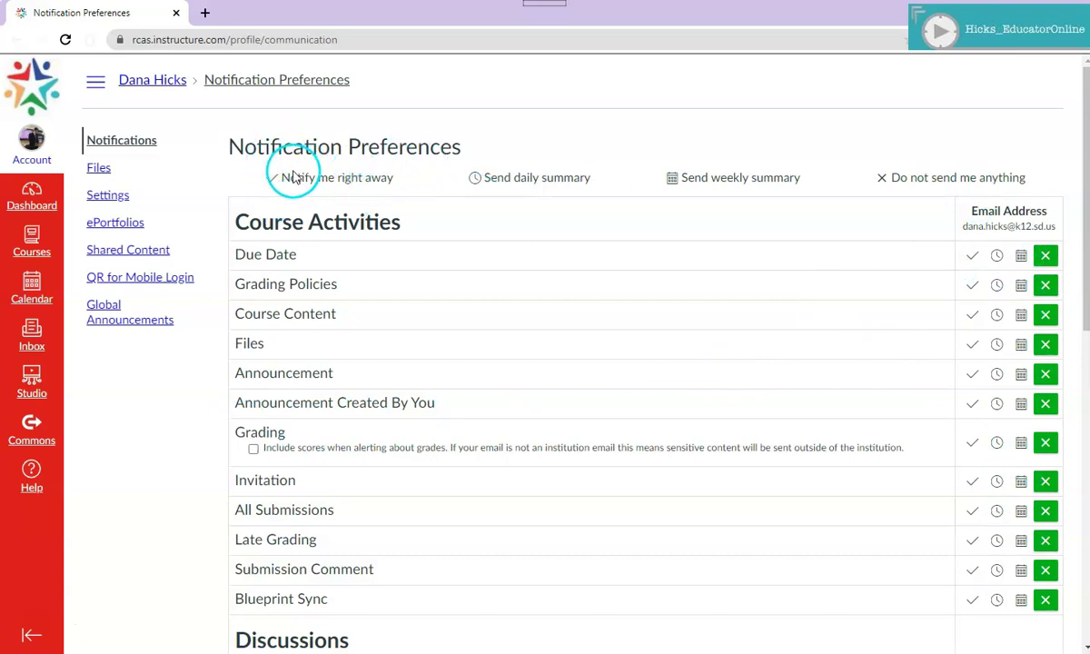
drag(293, 176, 401, 182)
click(391, 182)
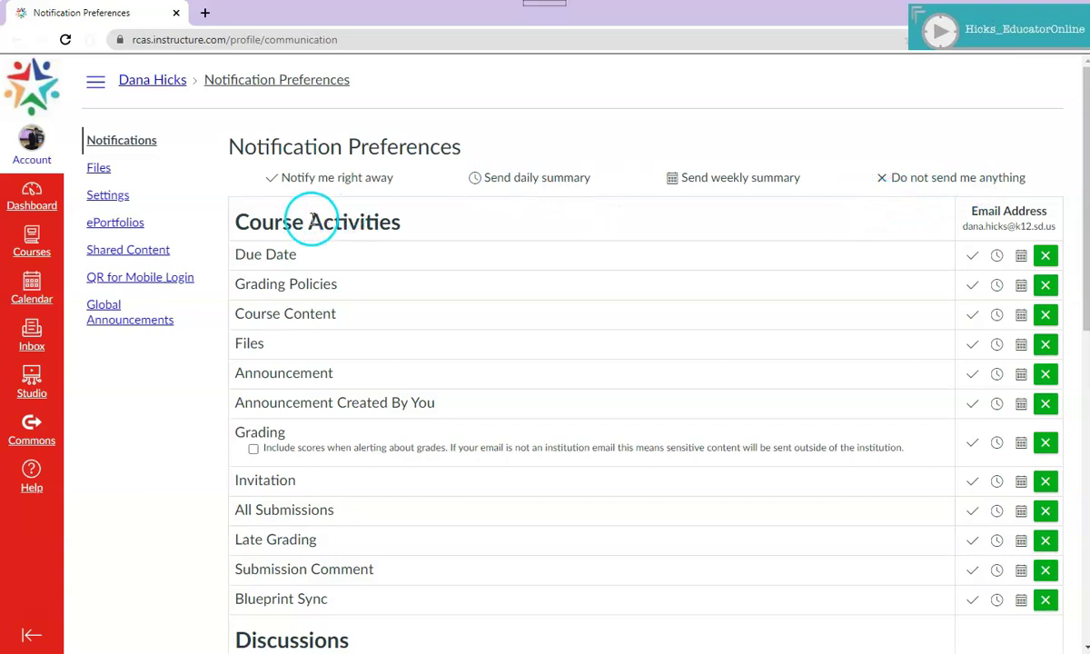
drag(262, 190, 342, 178)
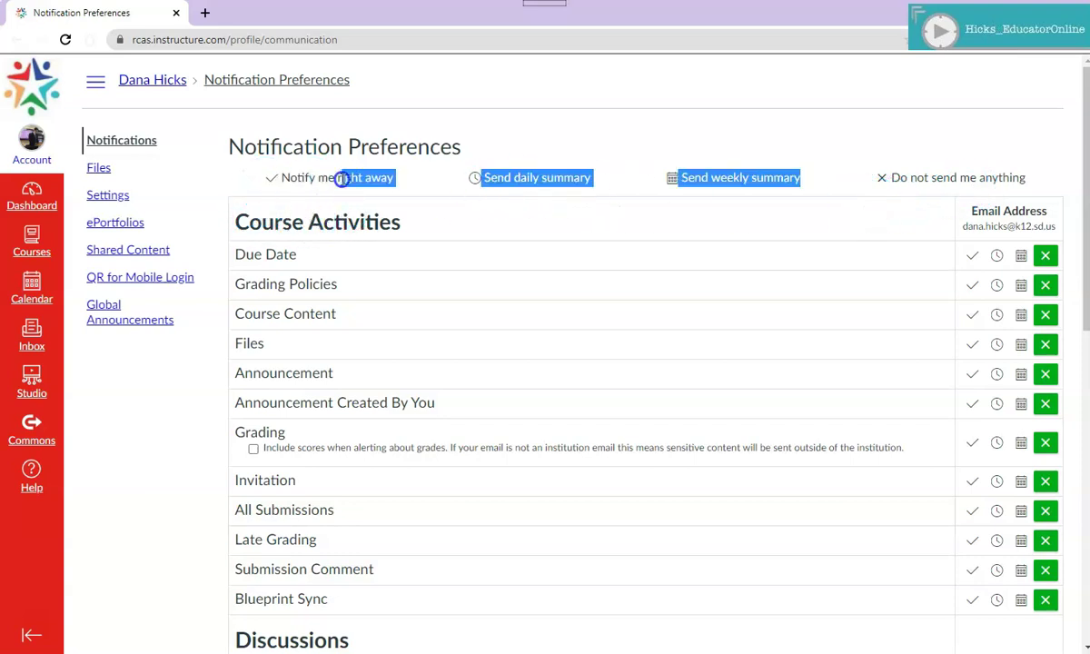
triple_click(341, 178)
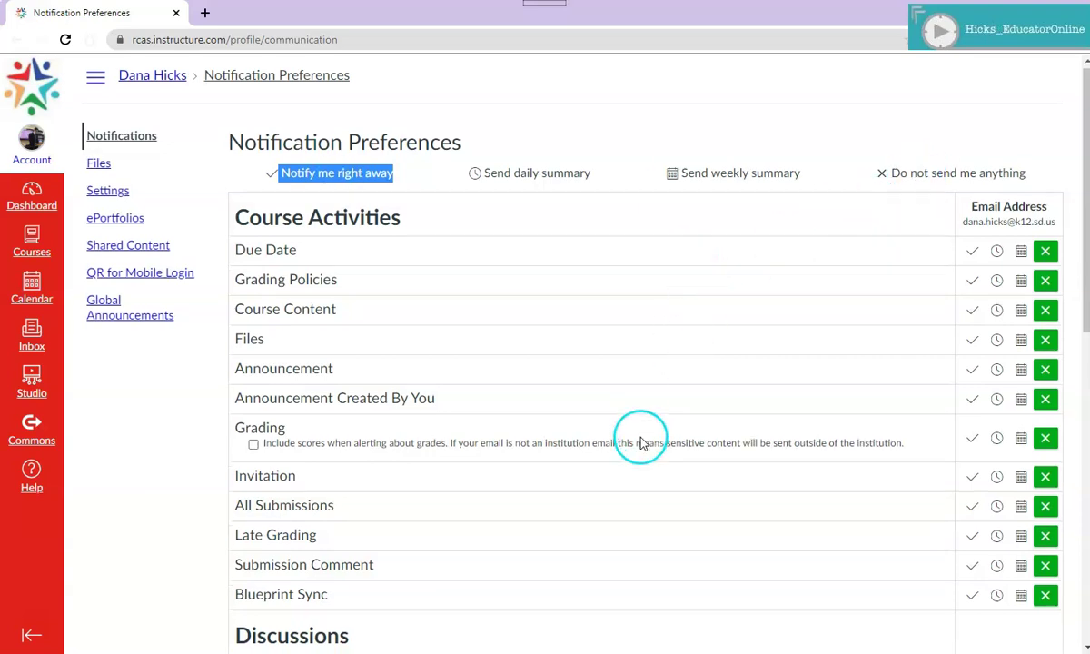
scroll(638, 445, down, 7)
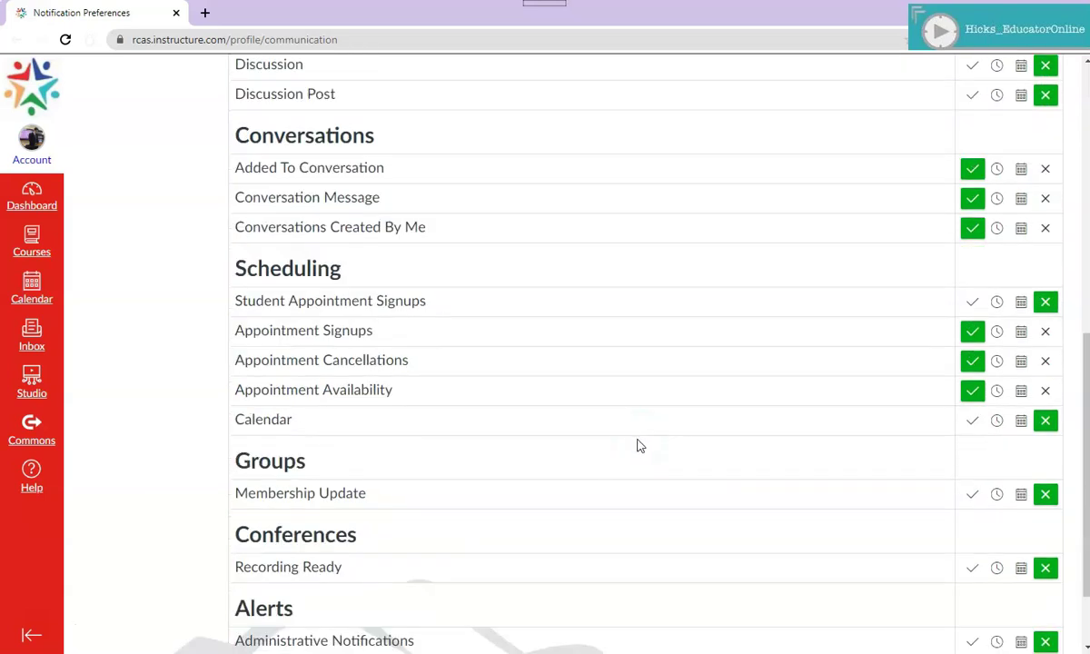
scroll(612, 428, up, 7)
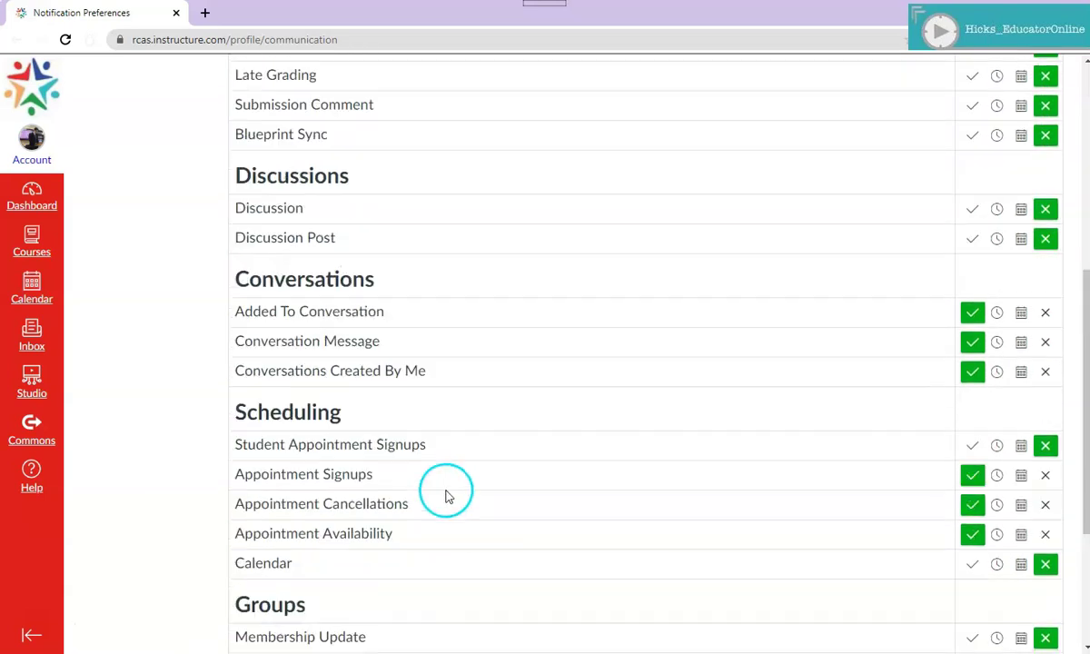